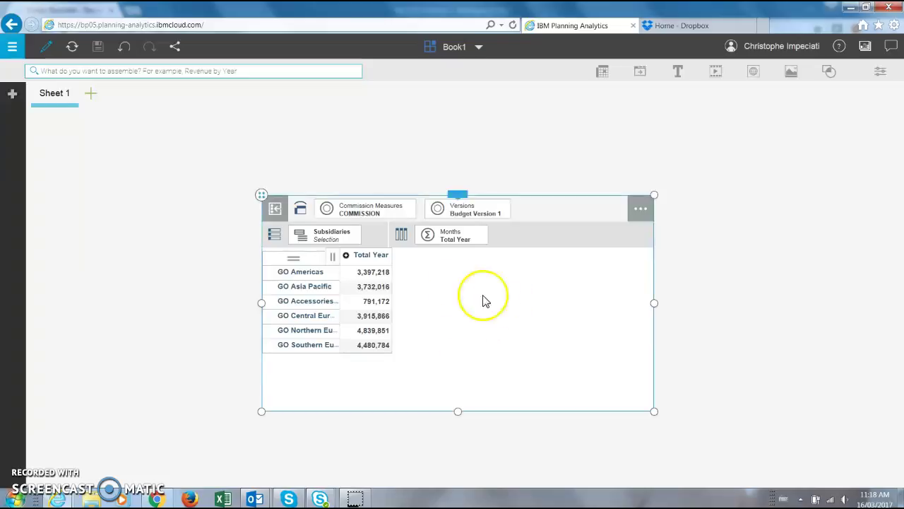
# - Move the commission view slightly higher on the sheet and make it a little smaller
pyautogui.moveTo(261, 194); pyautogui.dragTo(266, 177)
pyautogui.moveTo(660, 394)
pyautogui.mouseDown()
pyautogui.moveTo(587, 361)
pyautogui.moveTo(643, 393)
pyautogui.mouseUp()
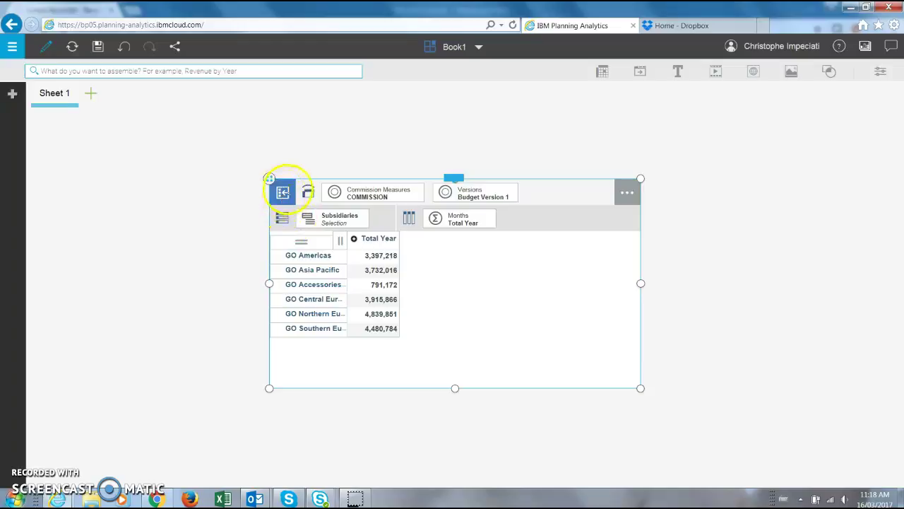
# - Show the commission view's source cube in the data tree and collapse the tree again
pyautogui.moveTo(281, 190)
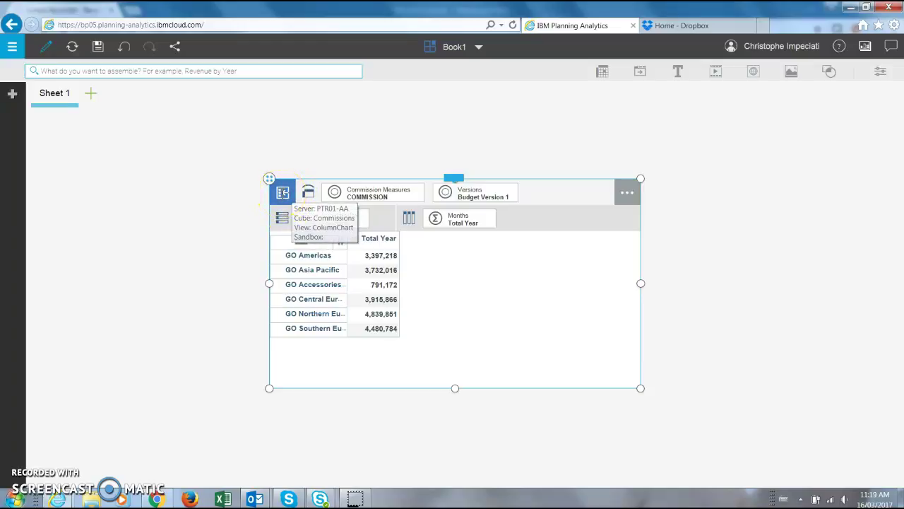
pyautogui.click(282, 192)
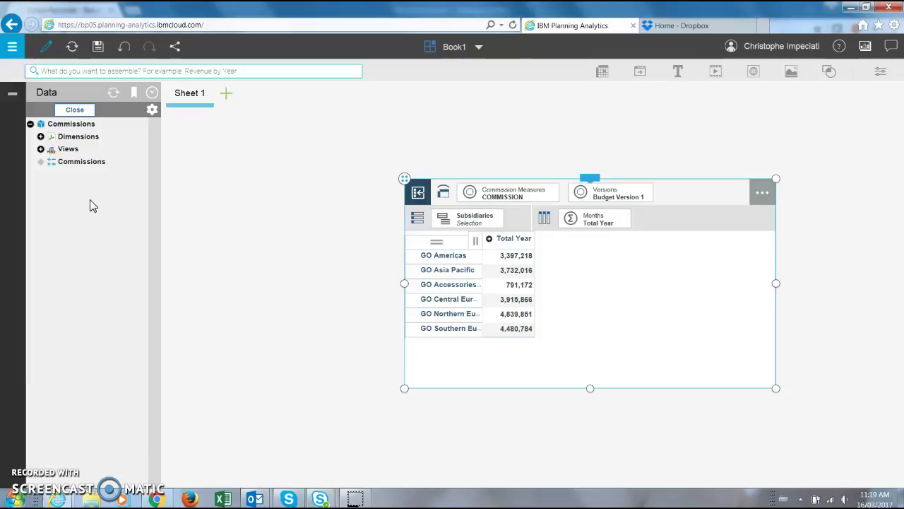
pyautogui.click(14, 101)
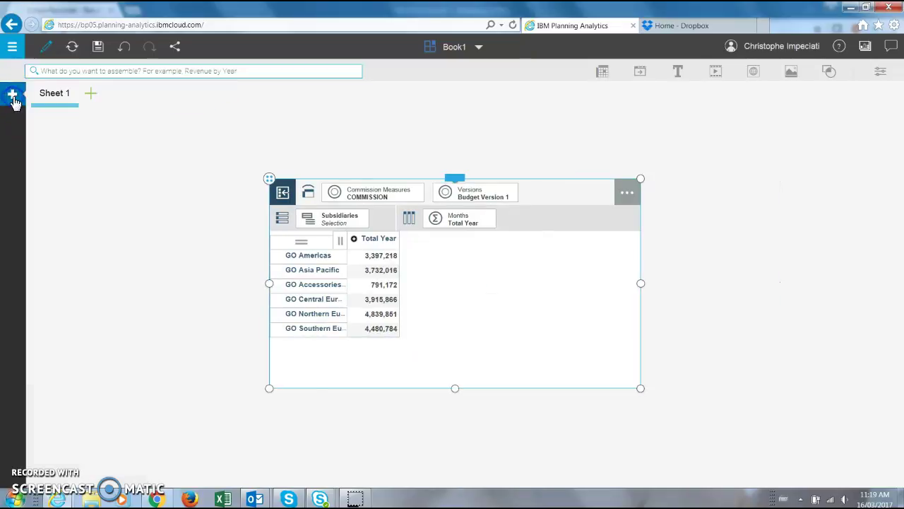
# - Move the Versions dimension into the view's other dimensions and bring it back to the context area
pyautogui.click(627, 191)
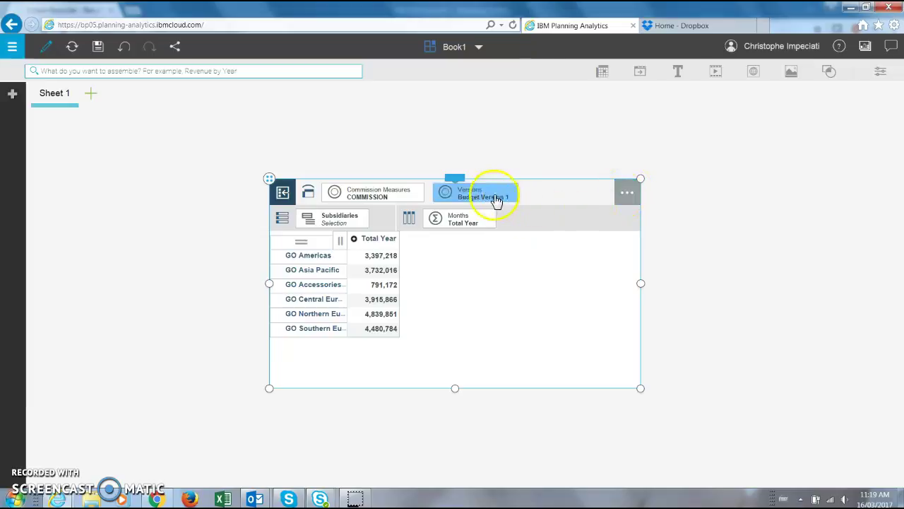
pyautogui.moveTo(491, 199); pyautogui.dragTo(621, 197)
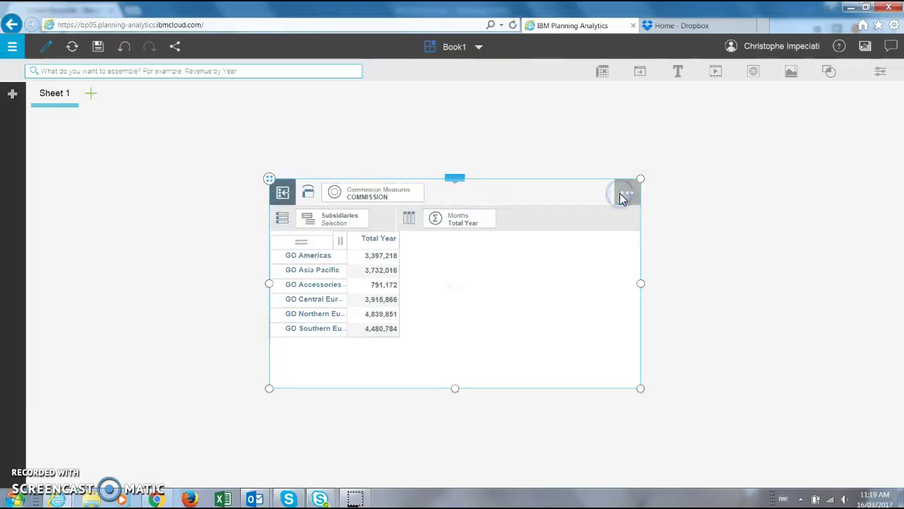
pyautogui.click(626, 192)
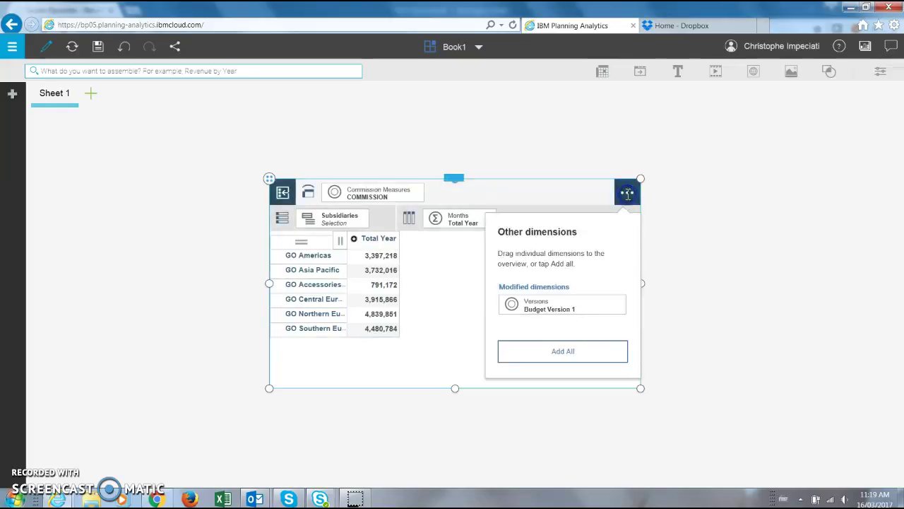
pyautogui.click(572, 309)
pyautogui.moveTo(572, 309); pyautogui.dragTo(473, 197)
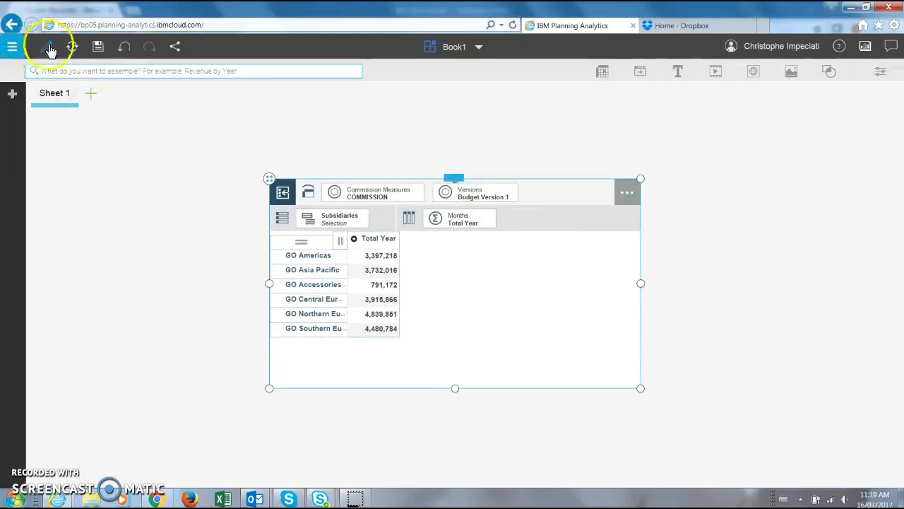
# - Examine the book options Save as, Reload book and Full screen, and the refresh, save and undo commands
pyautogui.click(13, 49)
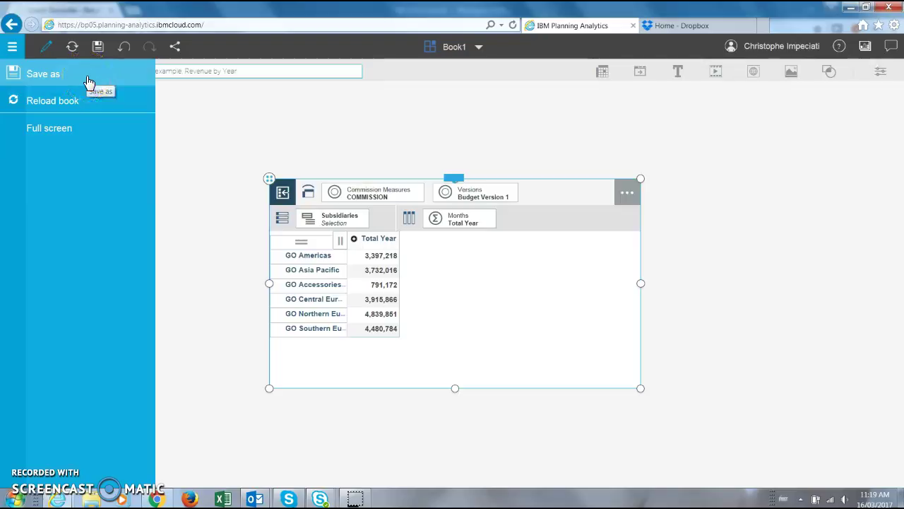
pyautogui.click(81, 103)
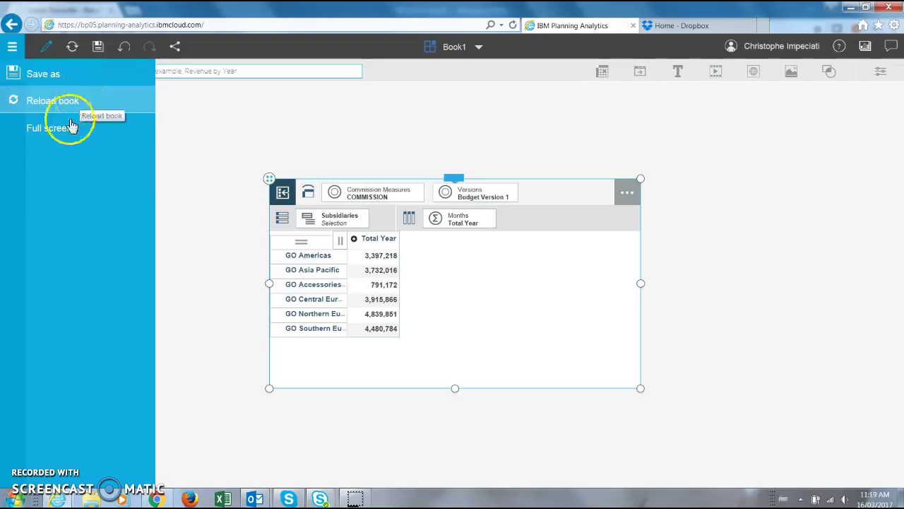
pyautogui.click(64, 135)
pyautogui.click(12, 46)
pyautogui.click(44, 50)
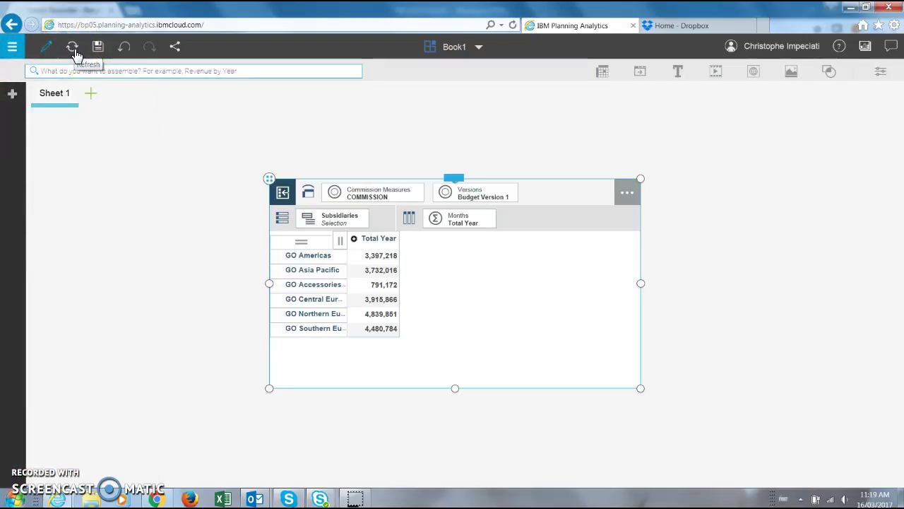
pyautogui.click(98, 50)
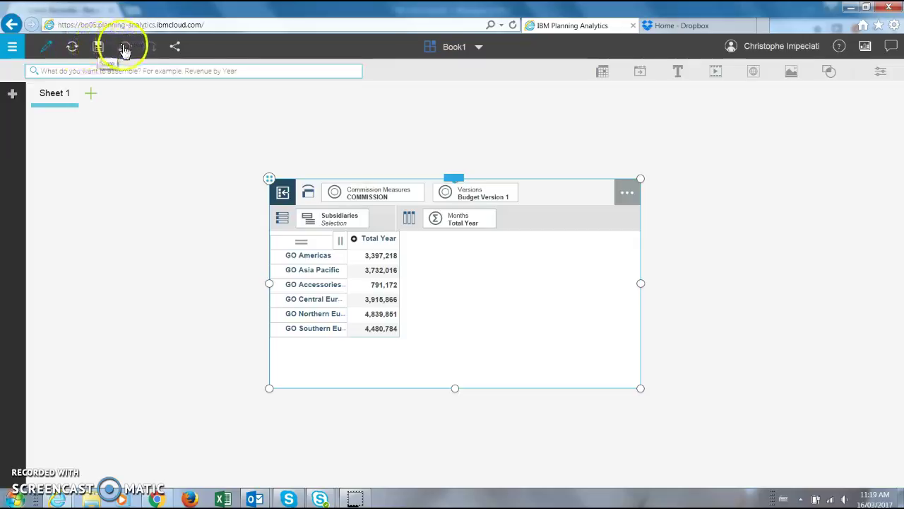
pyautogui.click(127, 49)
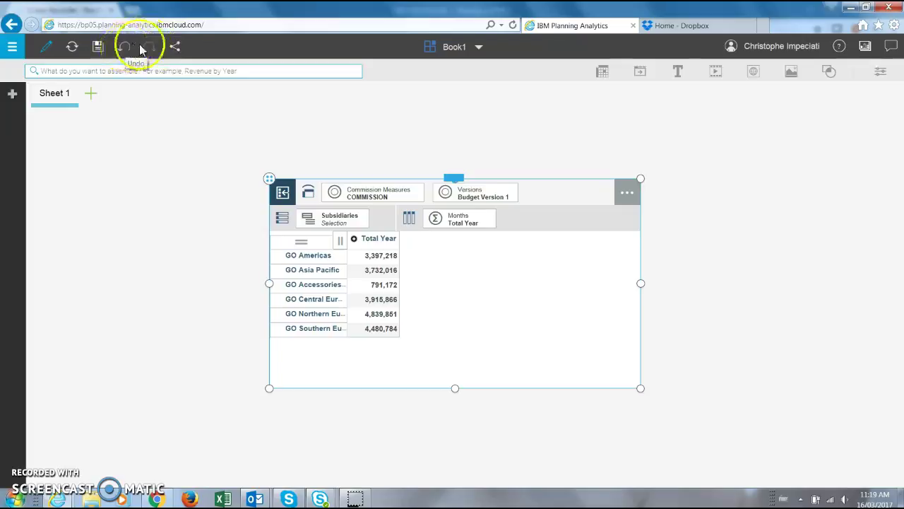
# - Review the Share options Email, Download, Social Media and Link, and close the dialog
pyautogui.click(176, 48)
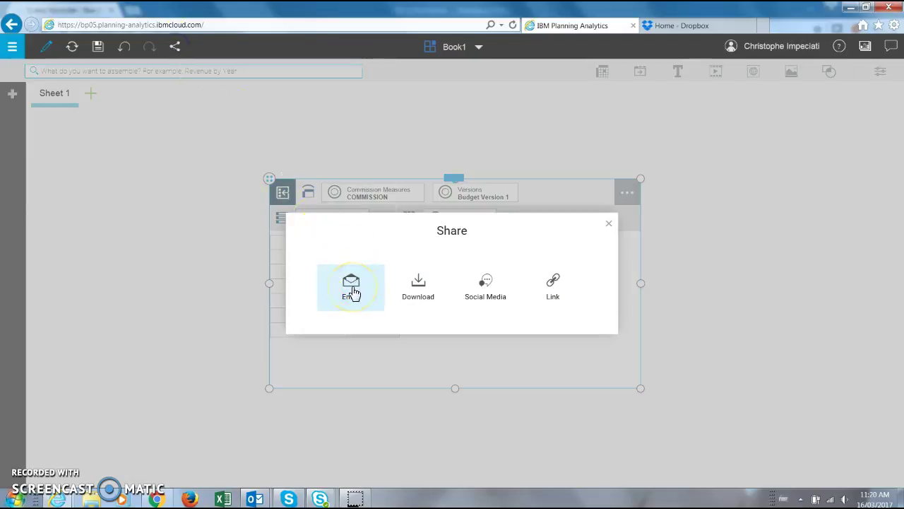
pyautogui.click(408, 296)
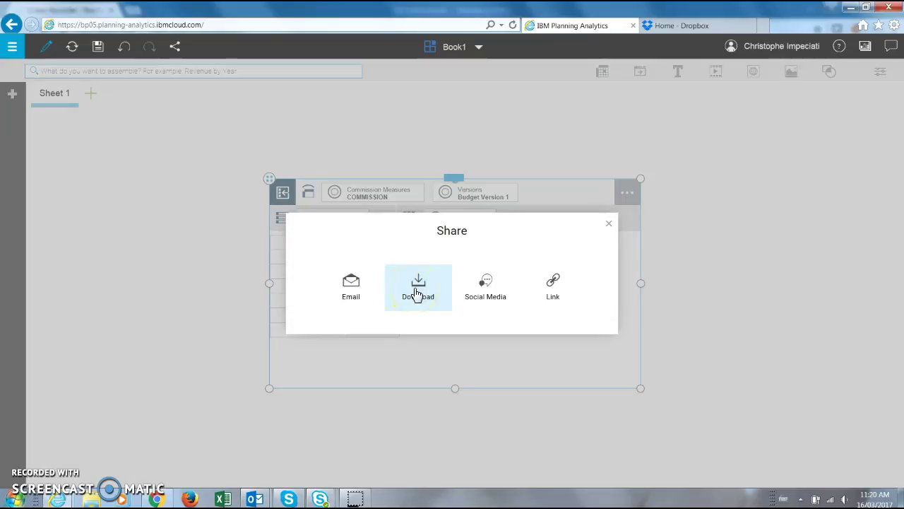
pyautogui.click(461, 291)
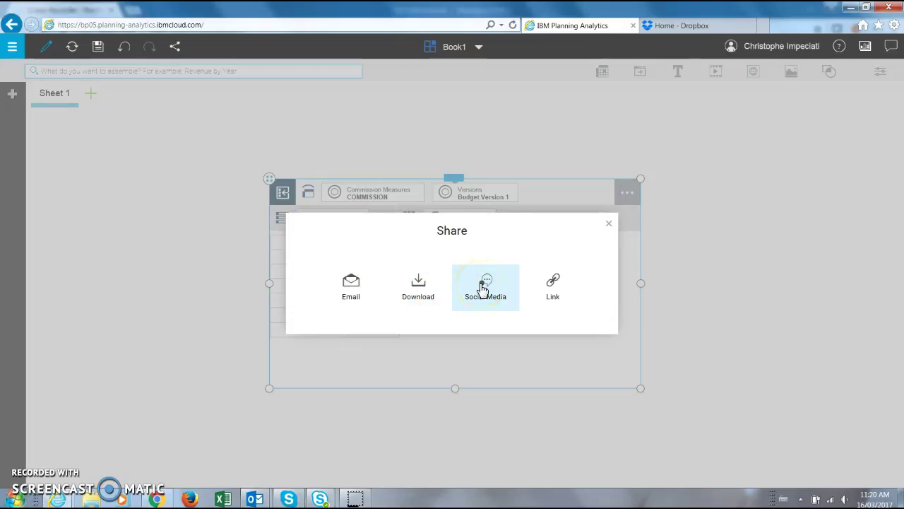
pyautogui.click(554, 285)
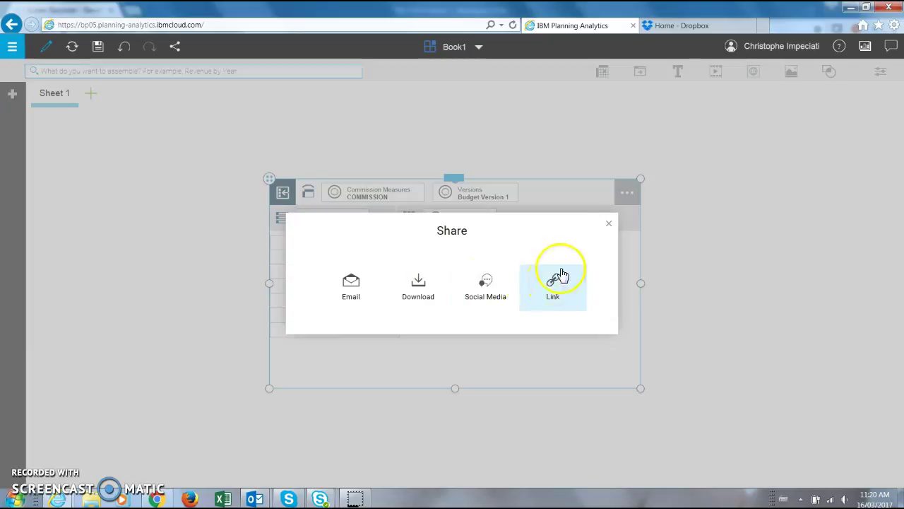
pyautogui.click(608, 223)
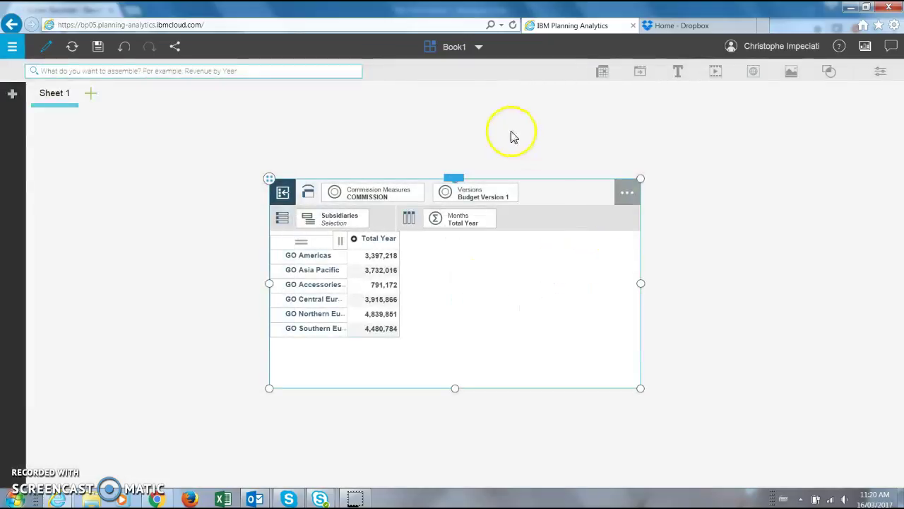
# - Review the list of open books and the collection of saved books
pyautogui.click(478, 50)
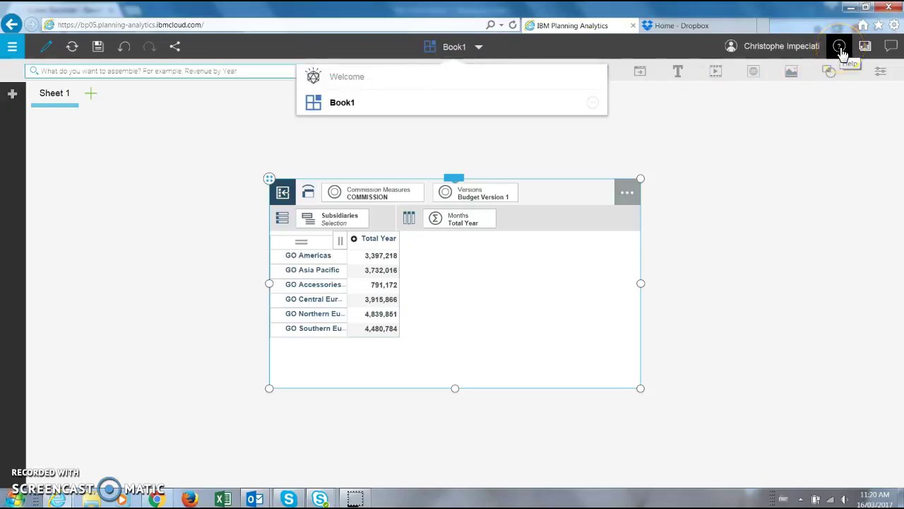
pyautogui.click(479, 48)
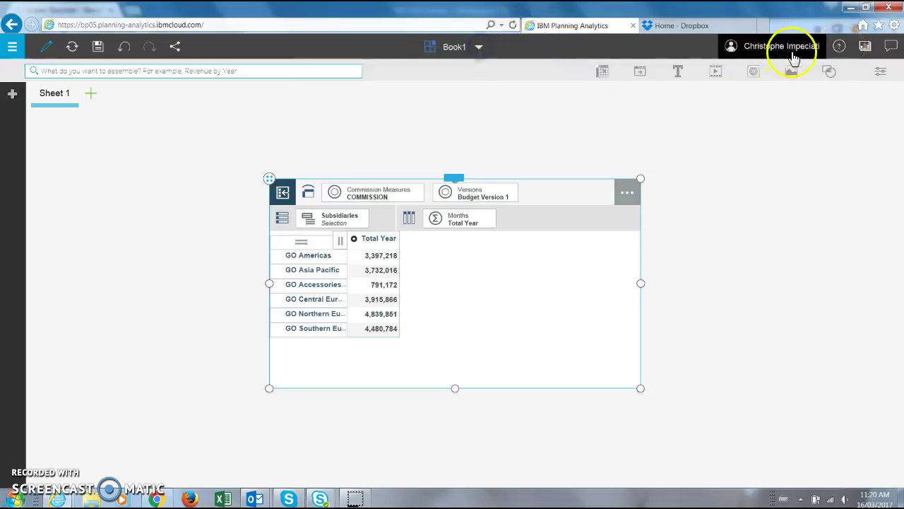
pyautogui.click(865, 48)
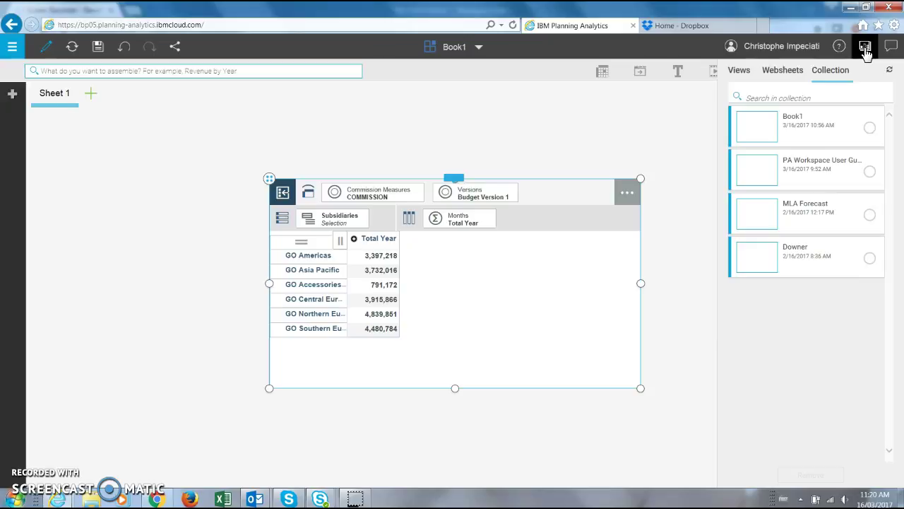
pyautogui.click(865, 48)
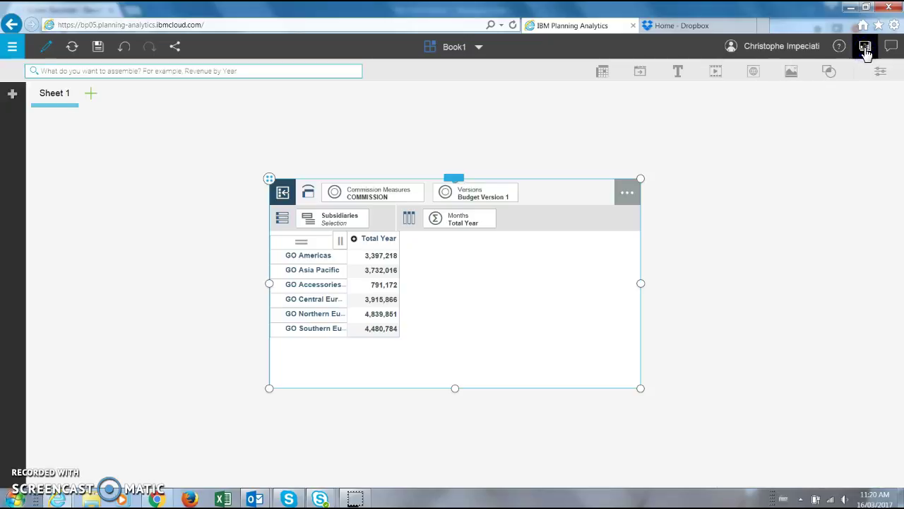
# - Post the chat message "Message !" in the book and close the chat
pyautogui.click(891, 48)
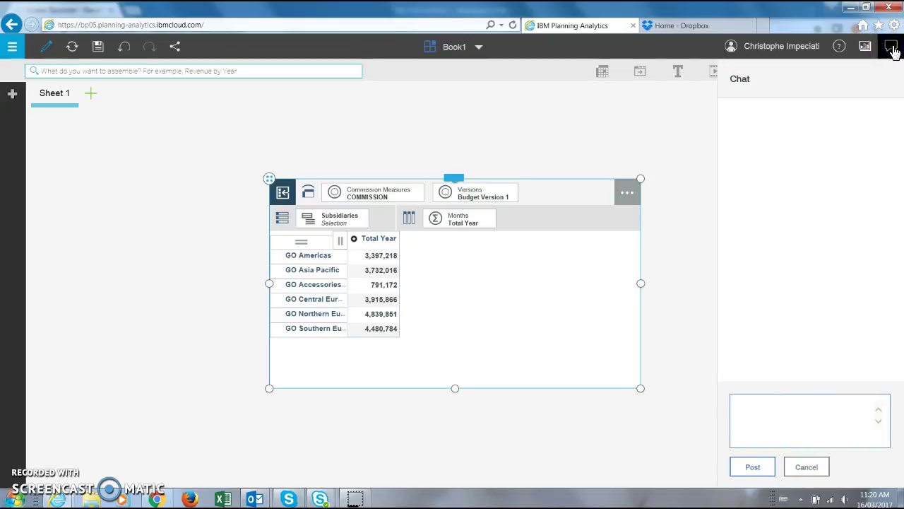
pyautogui.click(761, 410)
pyautogui.click(751, 466)
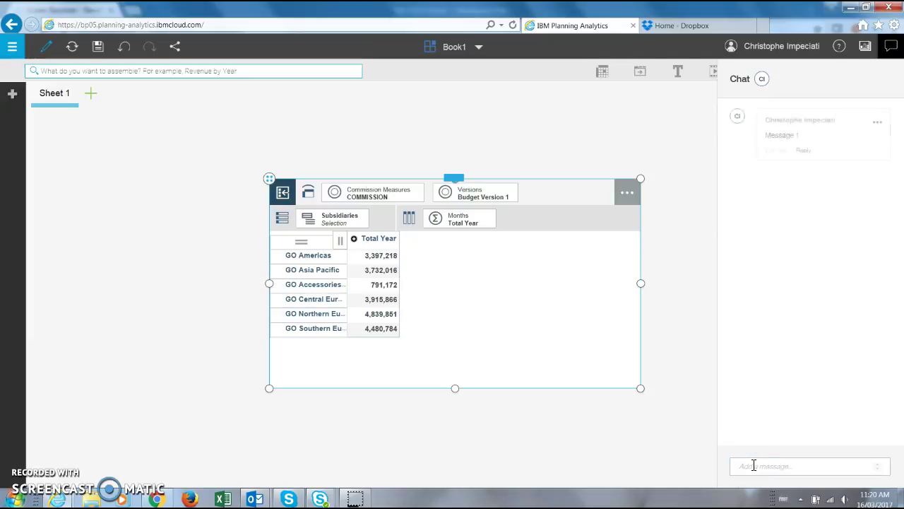
pyautogui.click(891, 48)
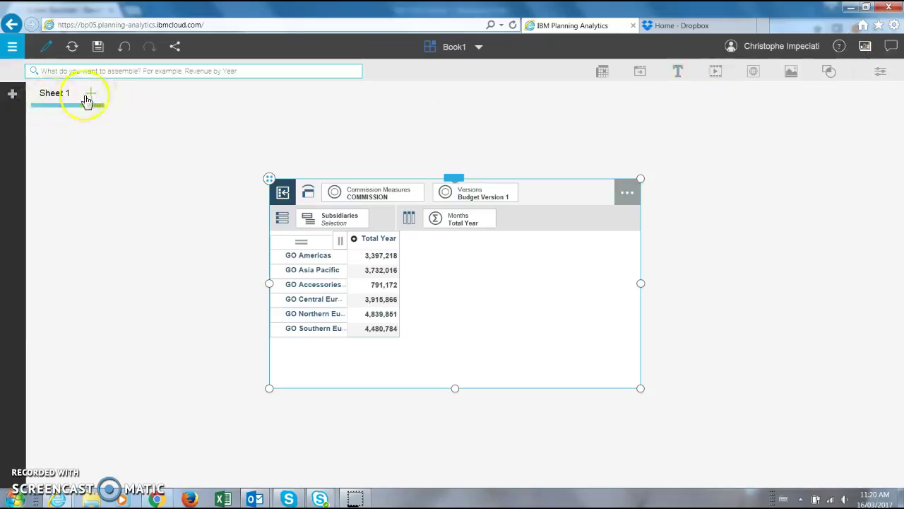
# - Rename Sheet 1 as Tab1
pyautogui.click(53, 111)
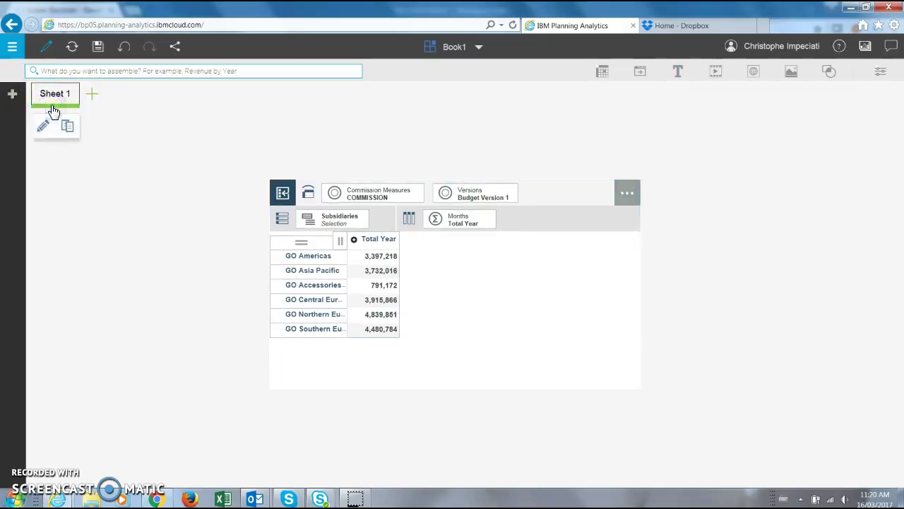
pyautogui.click(44, 125)
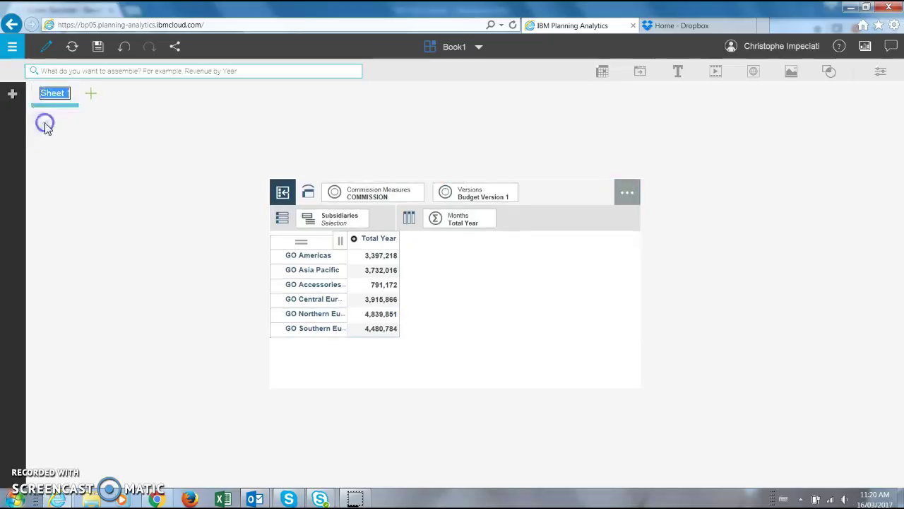
pyautogui.write('Tab1')
pyautogui.press('Return')
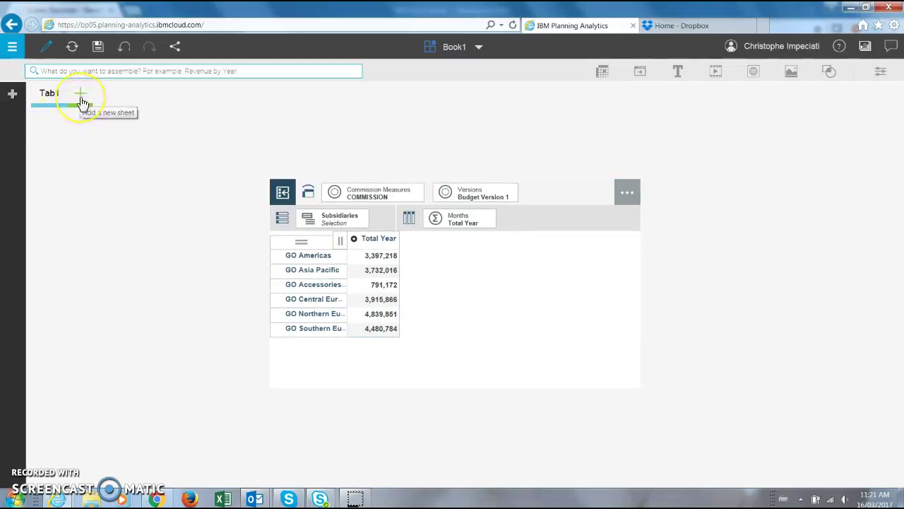
# - Close the Commissions cube in the data tree to view all servers, and collapse the tree
pyautogui.click(11, 95)
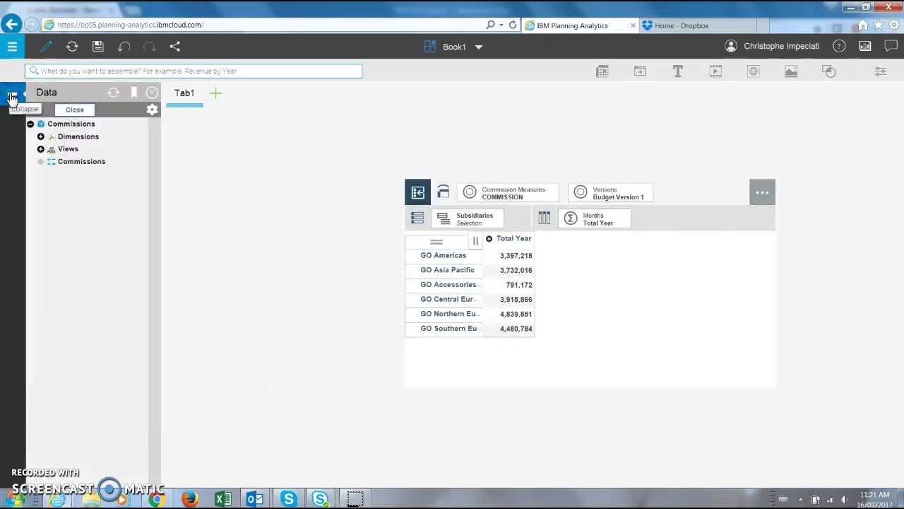
pyautogui.click(11, 96)
pyautogui.click(11, 96)
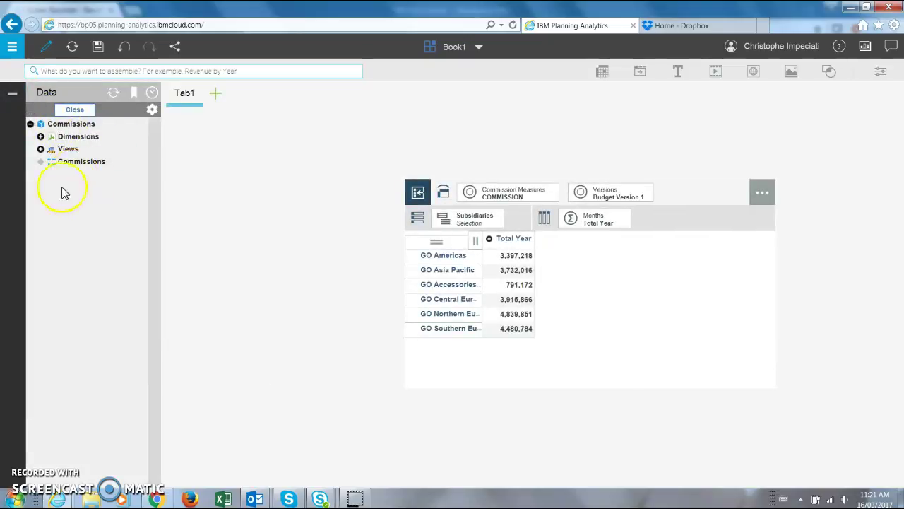
pyautogui.click(30, 124)
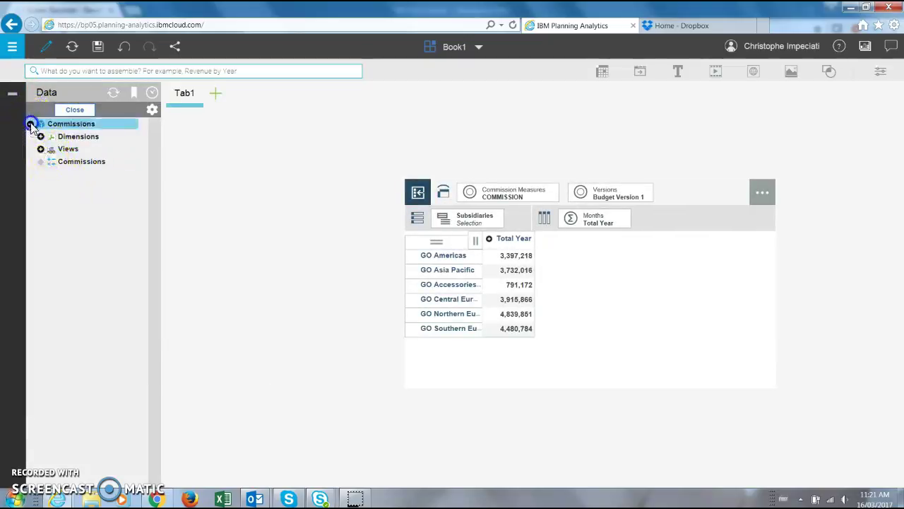
pyautogui.click(72, 110)
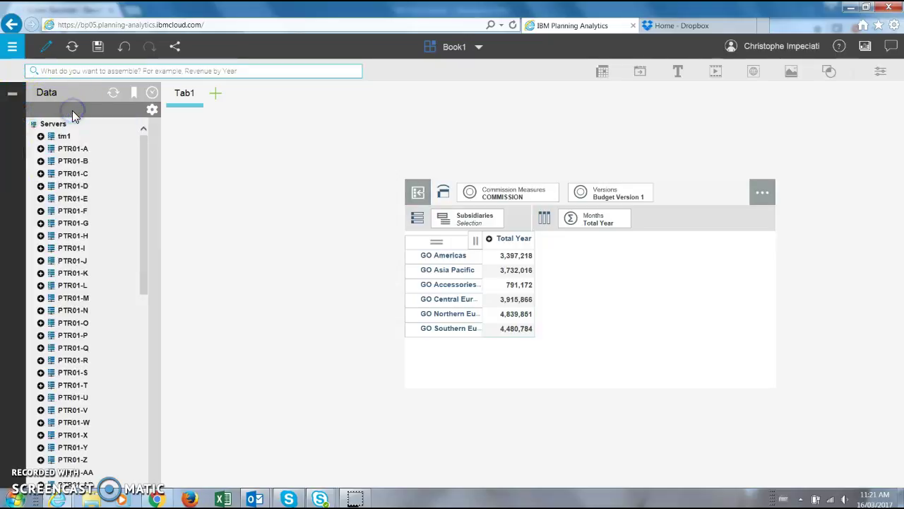
pyautogui.click(12, 94)
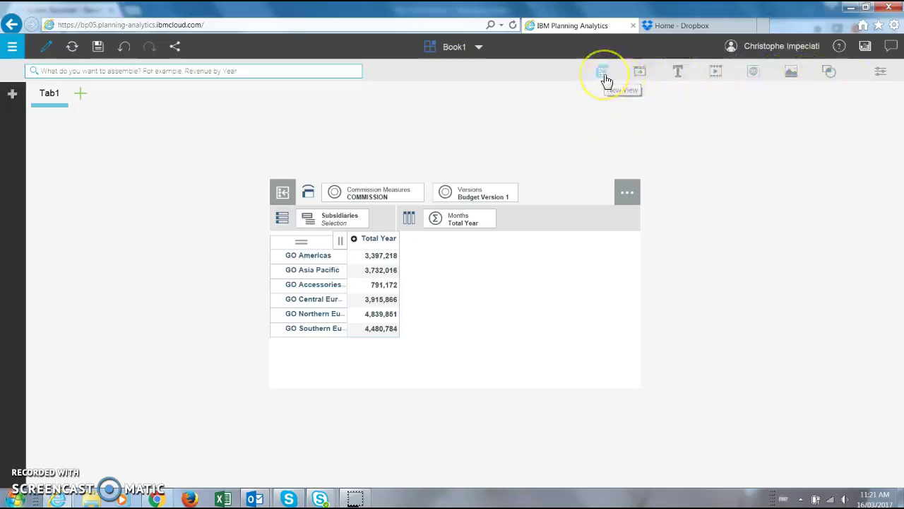
# - Select the commission view and examine the tools for inserting views, buttons, text, media, web pages, images and shapes
pyautogui.click(513, 278)
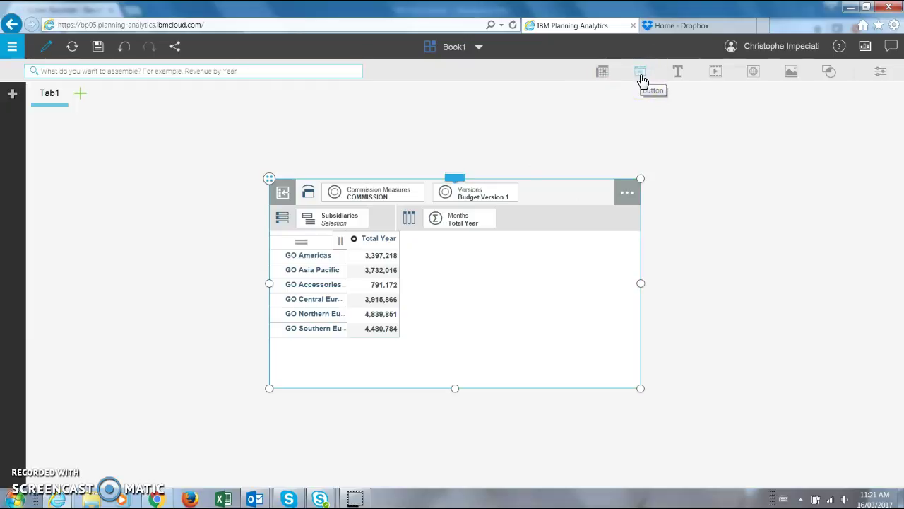
pyautogui.click(677, 79)
pyautogui.click(714, 80)
pyautogui.click(753, 77)
pyautogui.click(755, 76)
pyautogui.click(792, 76)
pyautogui.click(829, 76)
pyautogui.click(881, 76)
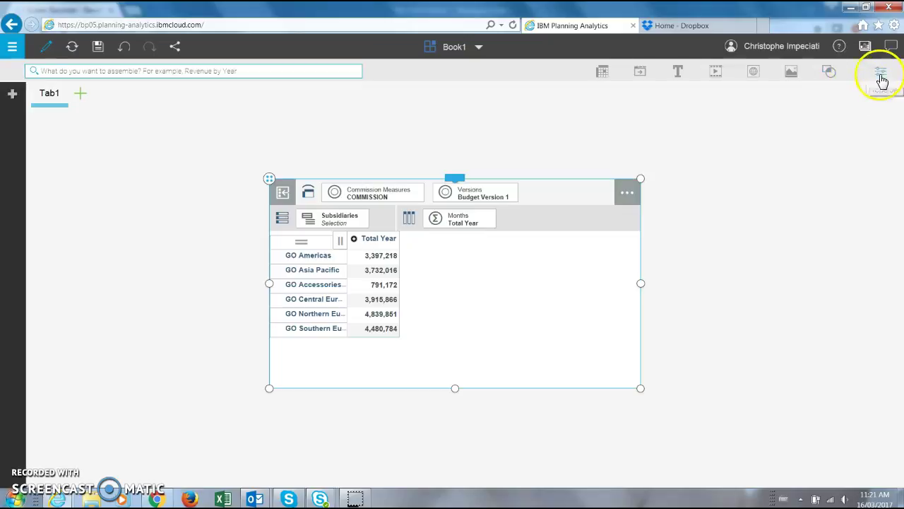
# - View the Cube View Properties categories for the commission view and close them
pyautogui.click(497, 282)
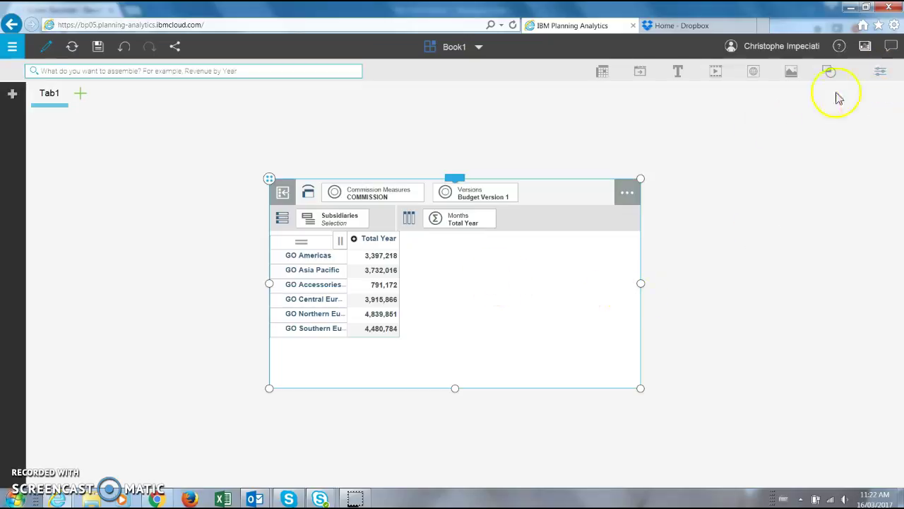
pyautogui.click(880, 74)
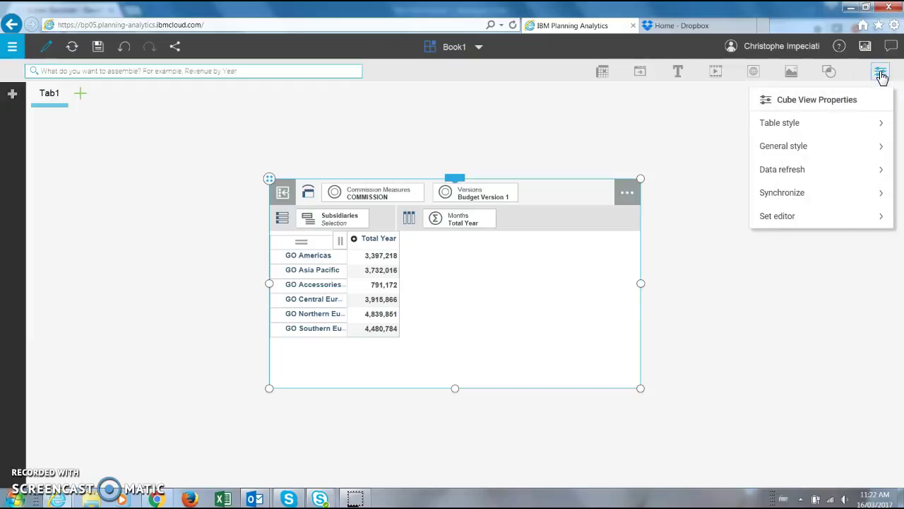
pyautogui.click(880, 73)
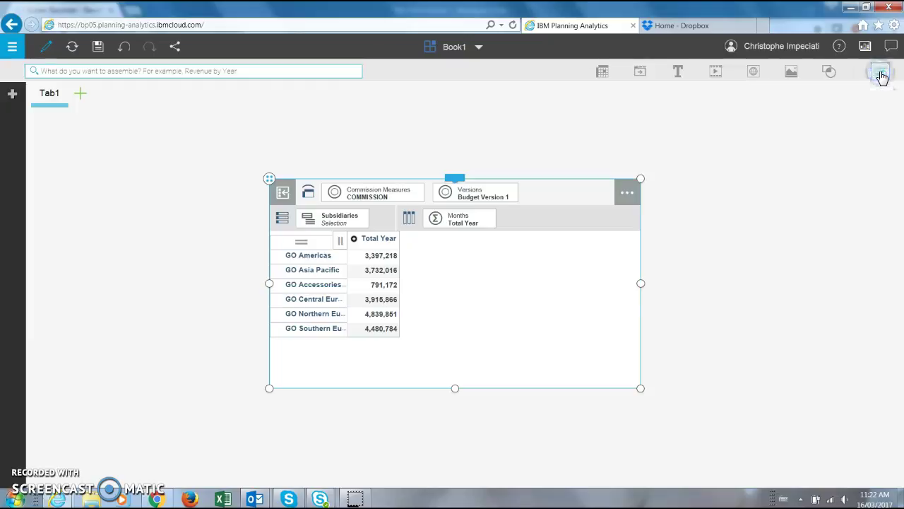
pyautogui.click(491, 127)
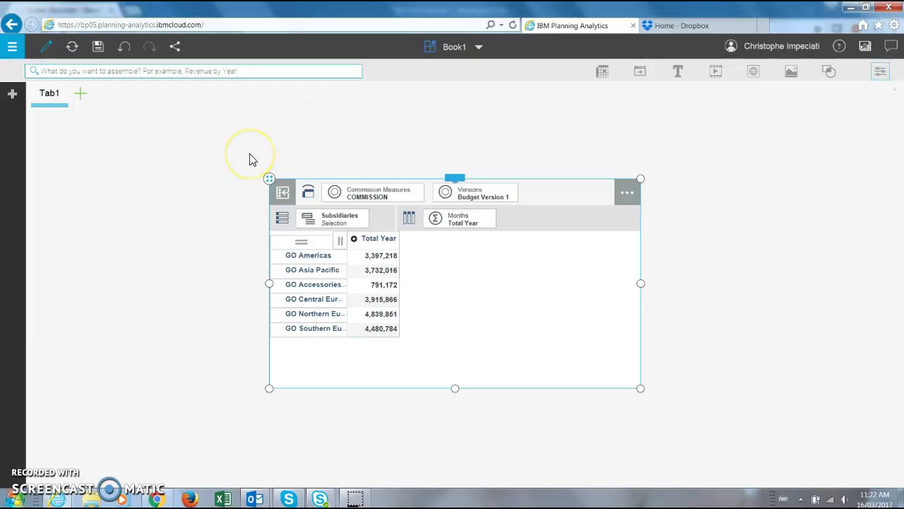